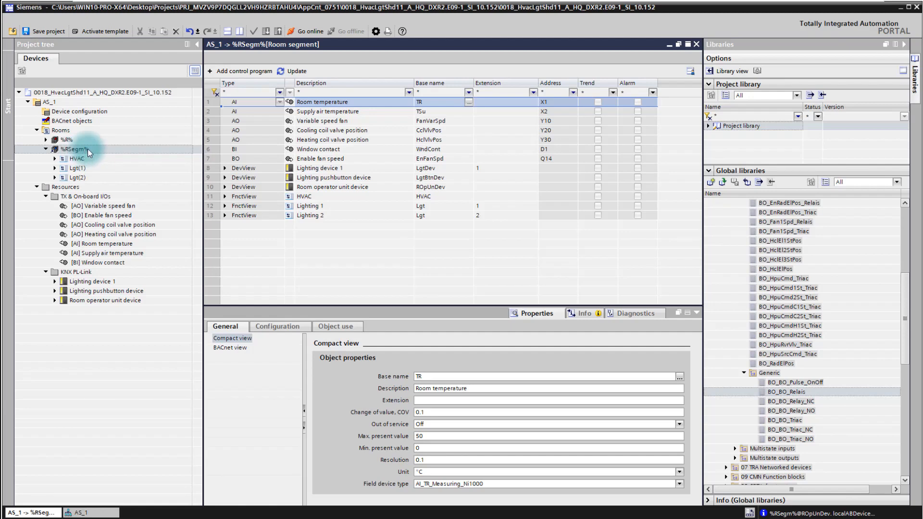
Add a control program to the %RSegm% room segment with application name MyControlProgram and CFC name MyCFC.
right_click(87, 148)
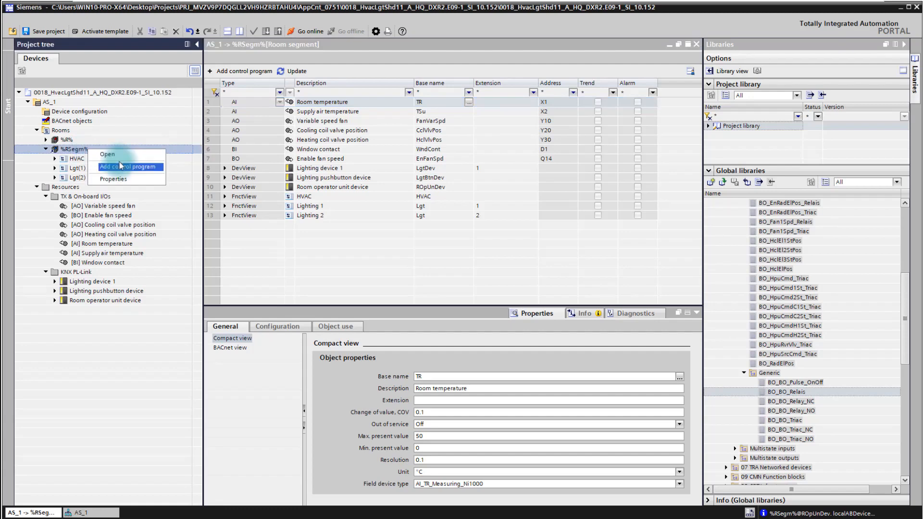
left_click(253, 73)
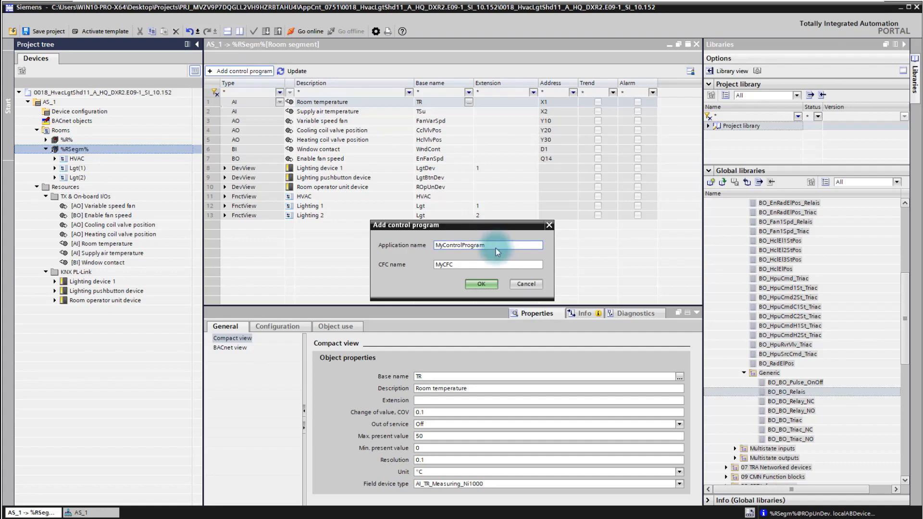
left_click(446, 273)
left_click(489, 285)
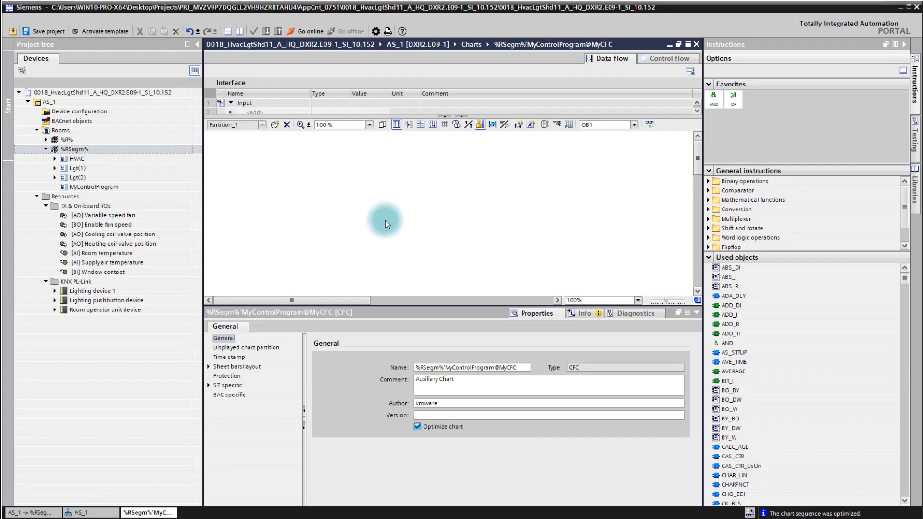
Check AS_1's device configuration and add a generic BO_BO_Relais binary output from the global library to the %RSegm% object list.
double_click(78, 112)
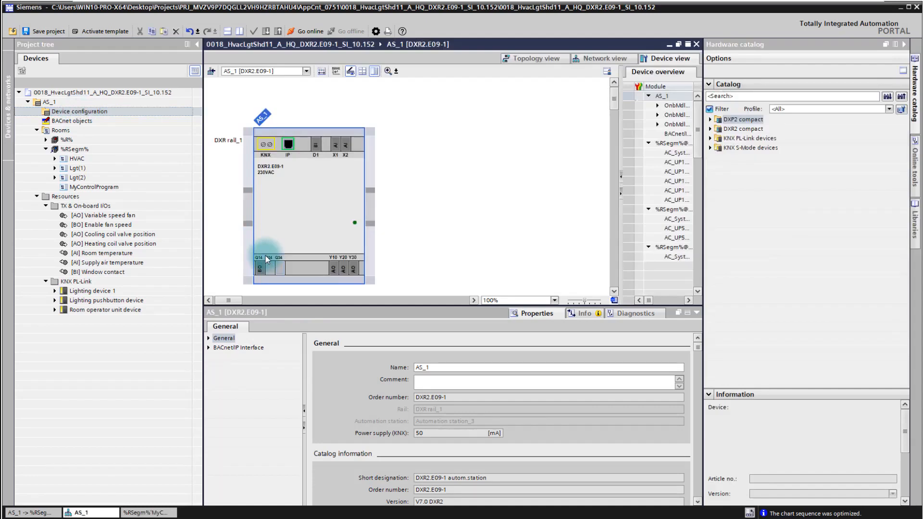
left_click(83, 150)
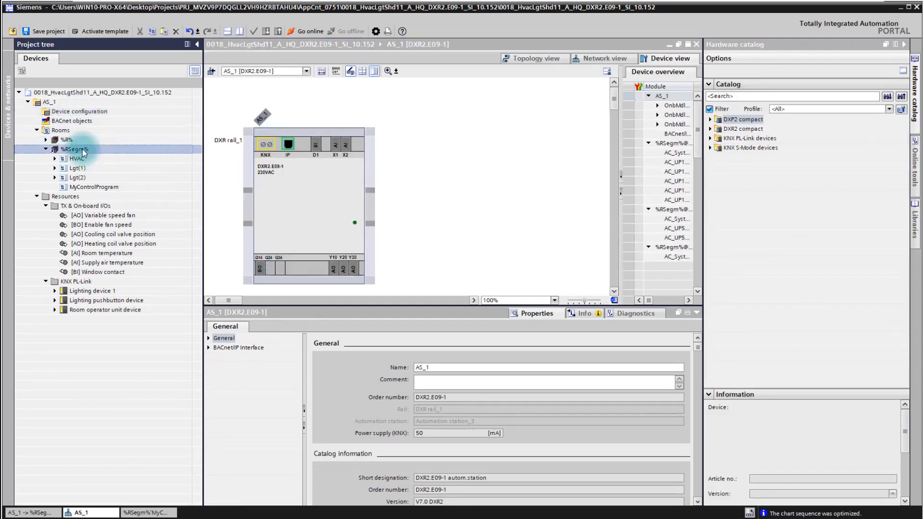
double_click(83, 151)
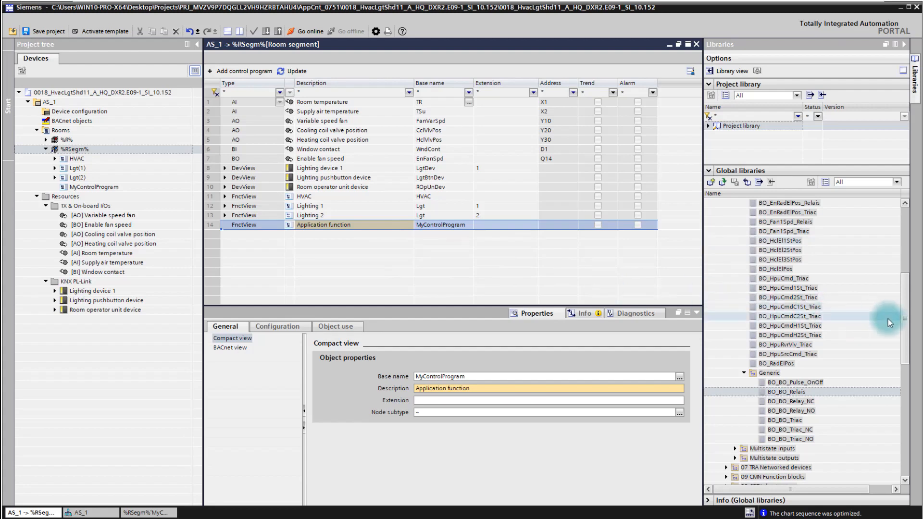
left_click_drag(904, 310, 915, 228)
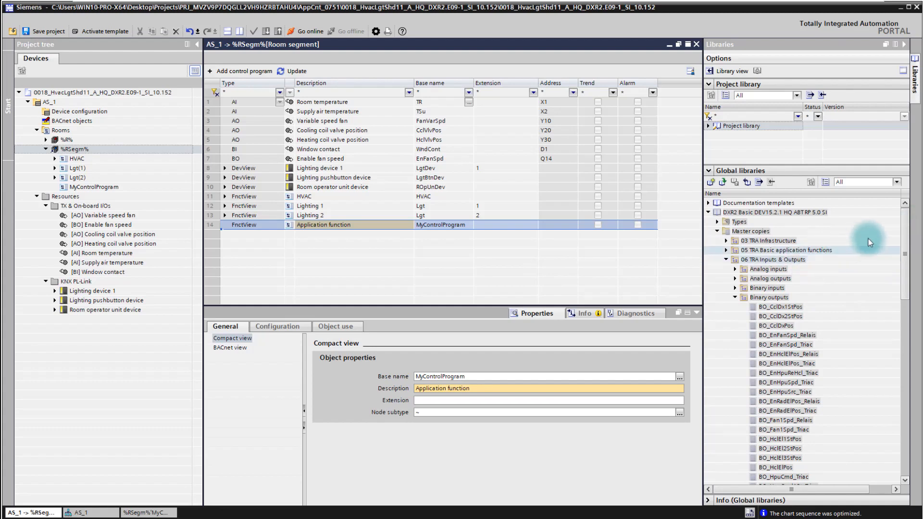
left_click_drag(906, 239, 908, 357)
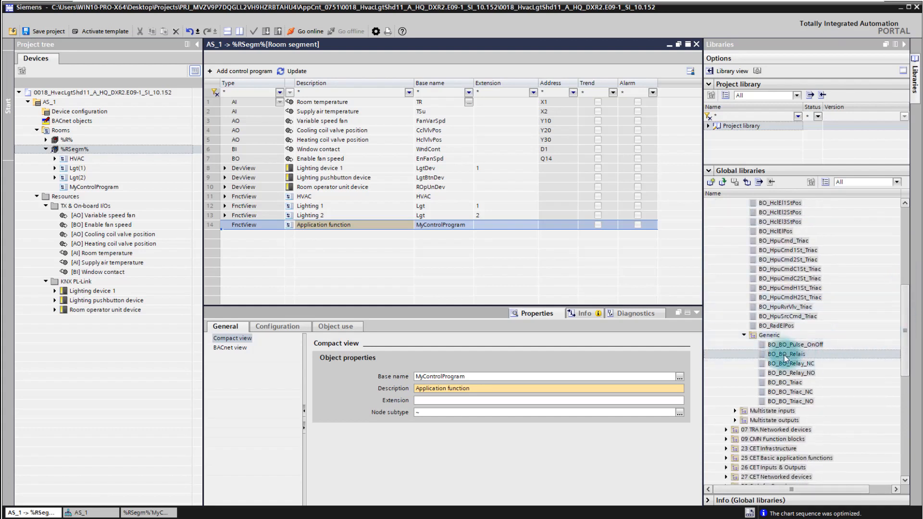
left_click_drag(785, 358, 385, 255)
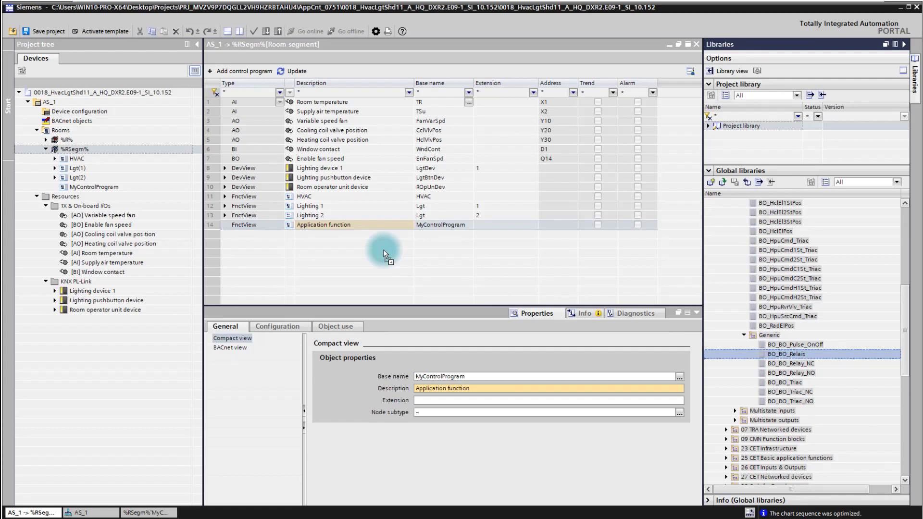
left_click_drag(384, 252, 383, 249)
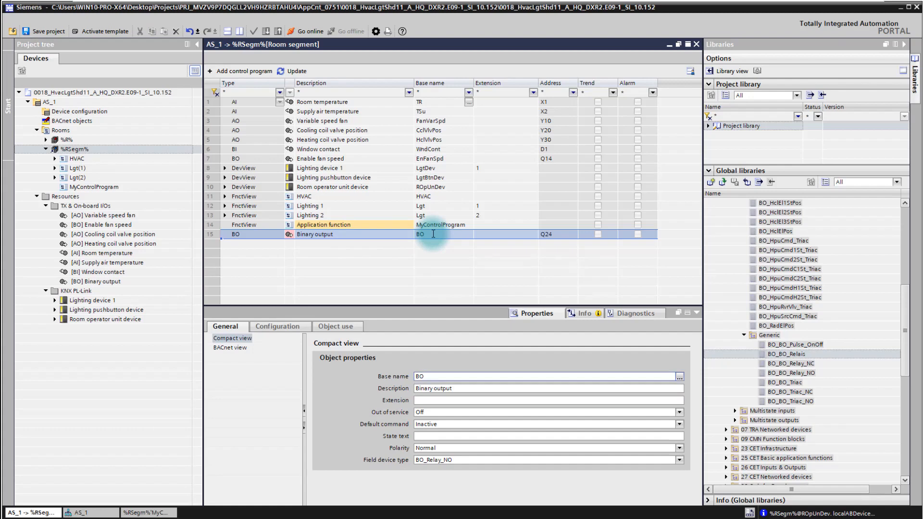
Search the base name texts for "eval" and assign EvlFnct with description Evaluation function to the new binary output.
left_click(373, 238)
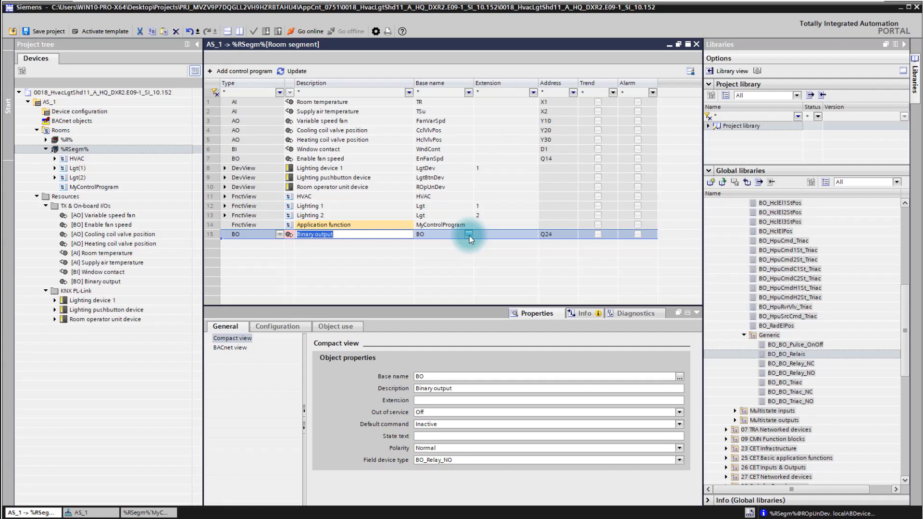
key("Tab")
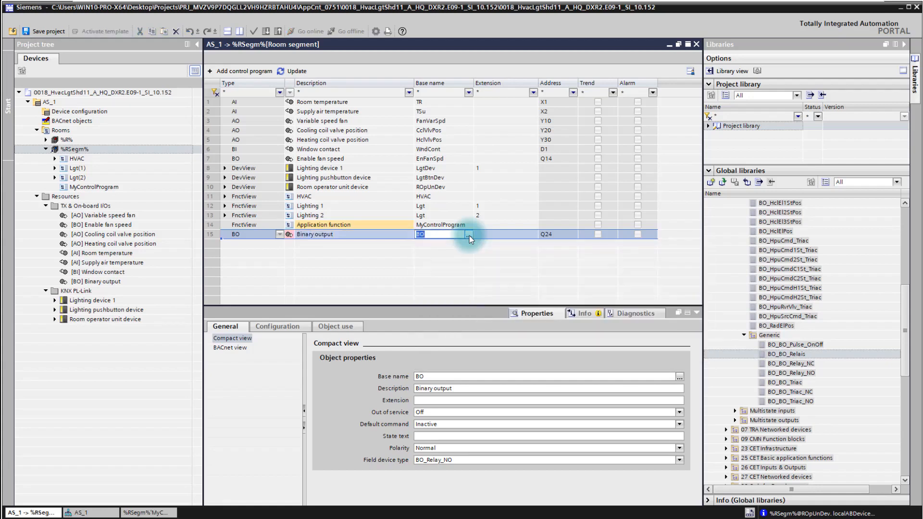
left_click(469, 235)
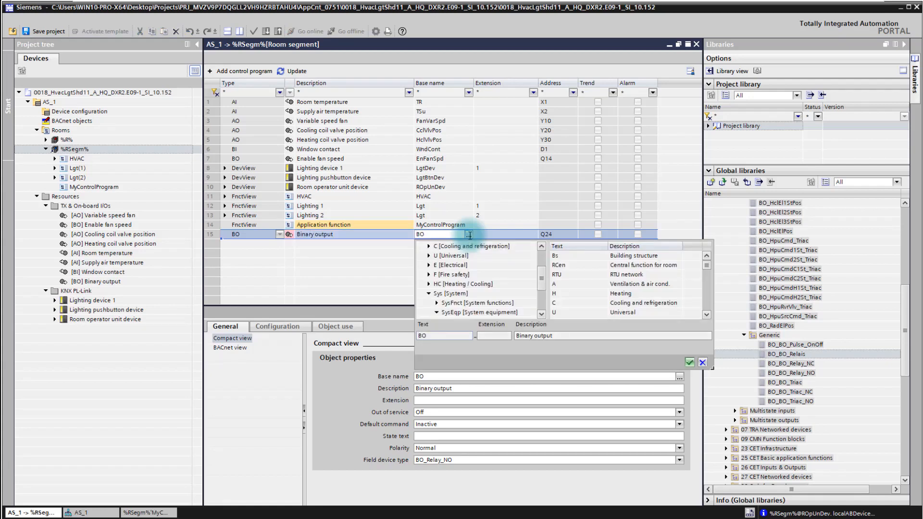
left_click(557, 335)
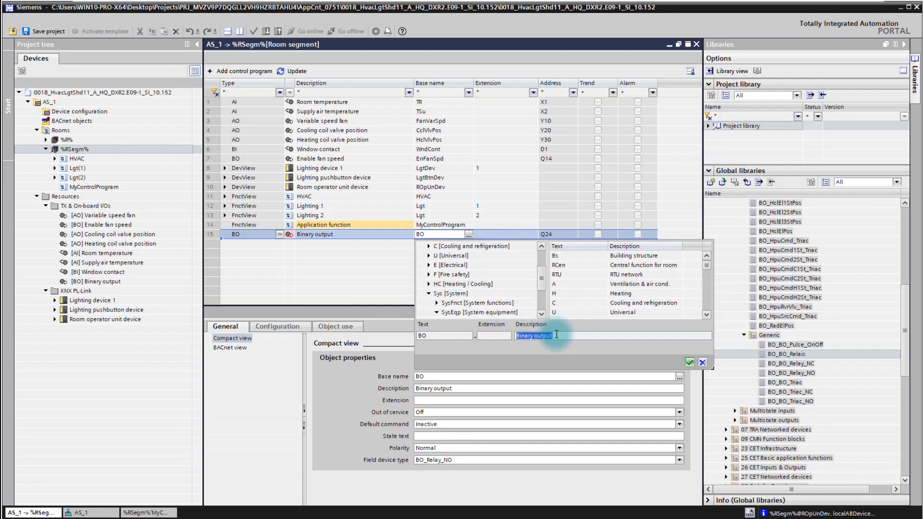
type("evak")
key("BackSpace")
type("l")
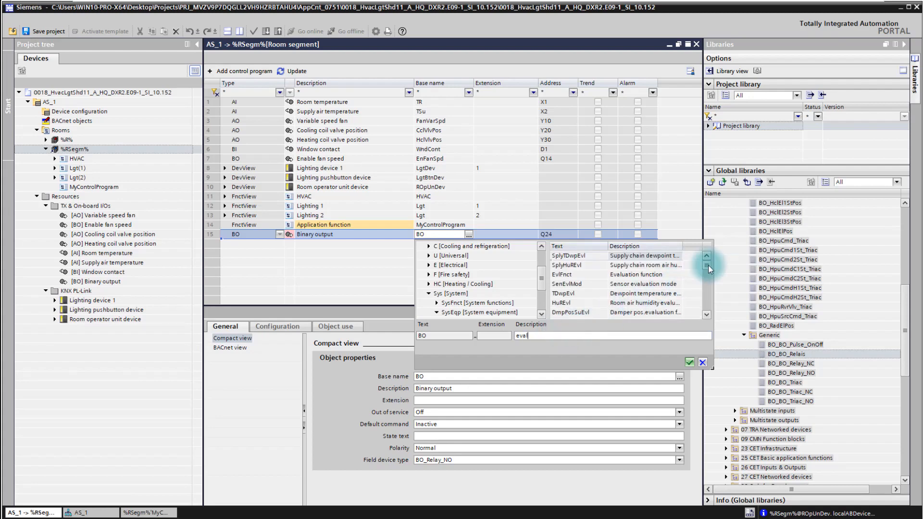
left_click_drag(708, 266, 707, 264)
left_click(590, 276)
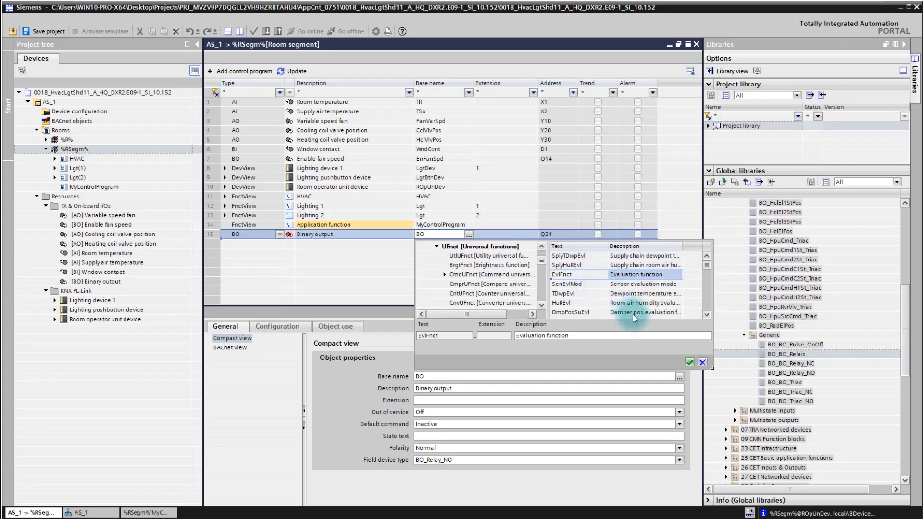
left_click(690, 363)
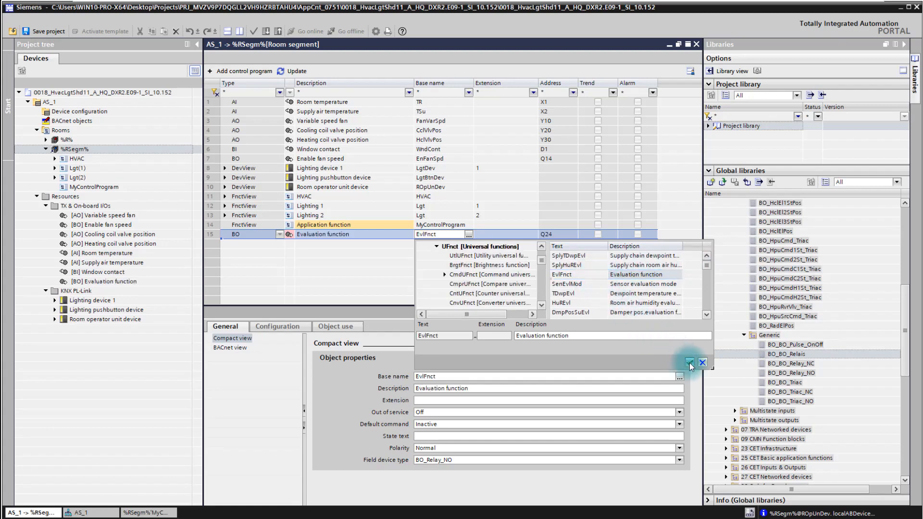
left_click(387, 257)
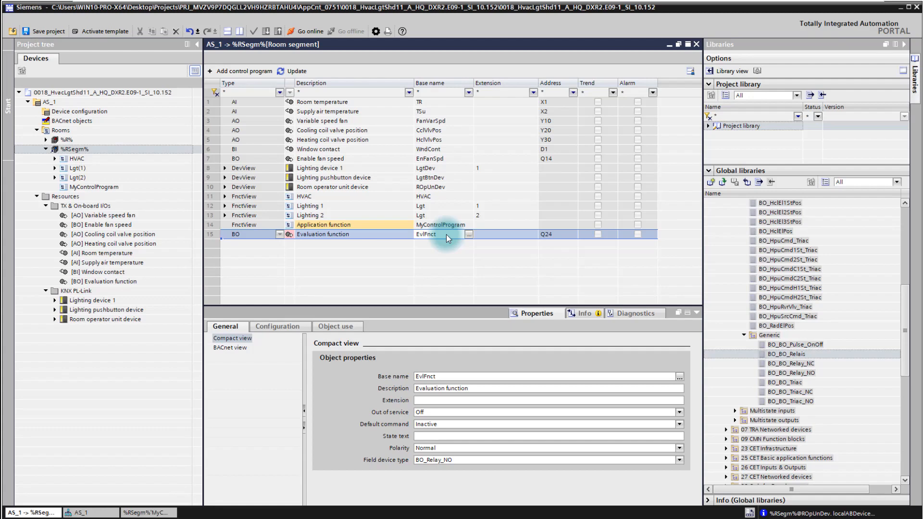
Set the new binary output's description to "This is my evaluation function".
left_click(351, 235)
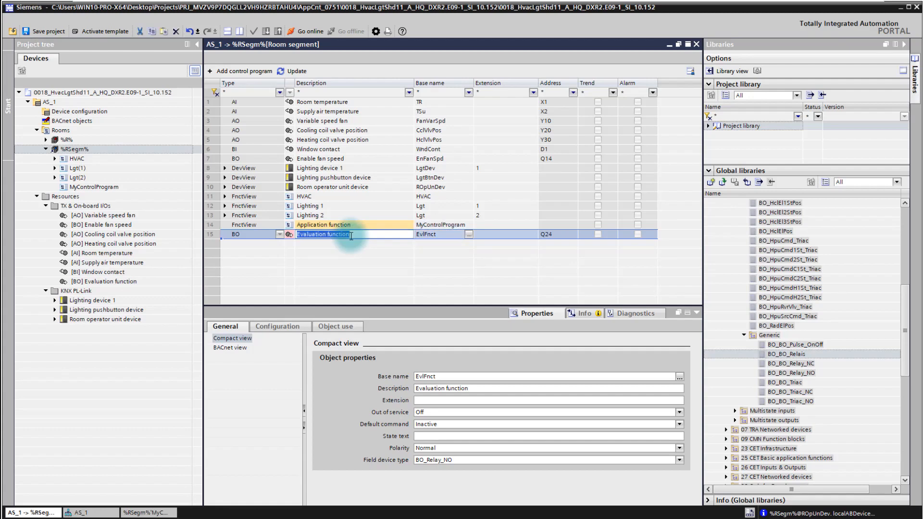
type("This is my evalu")
type("ati")
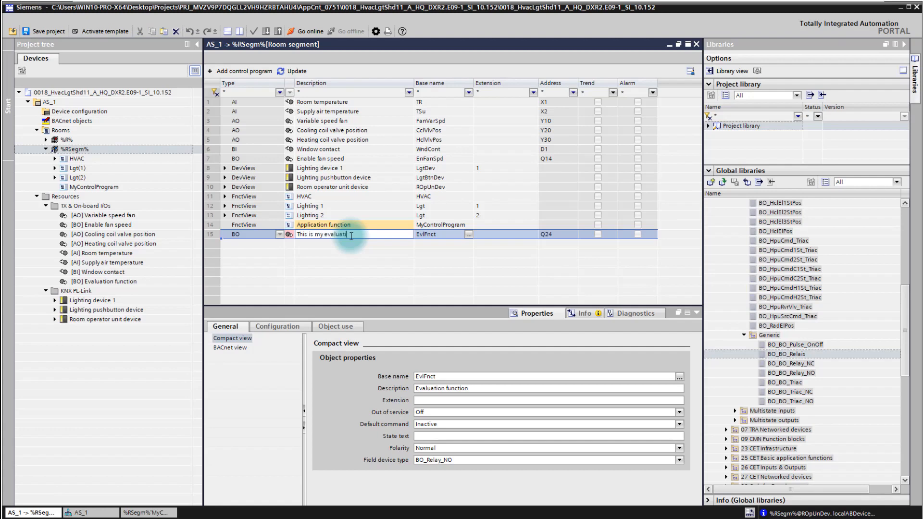
type("on function")
left_click(451, 235)
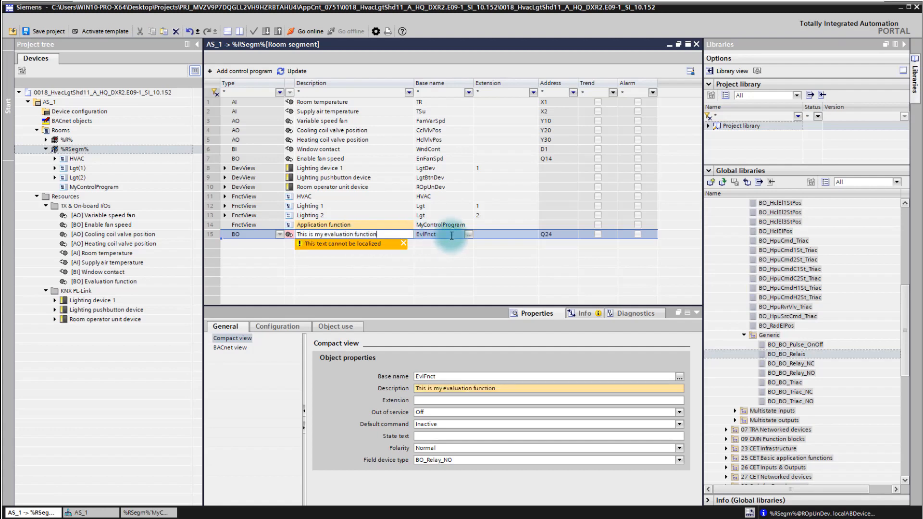
Set the new binary output's base name to "MYEval Function".
left_click(451, 235)
type("MYEval Function")
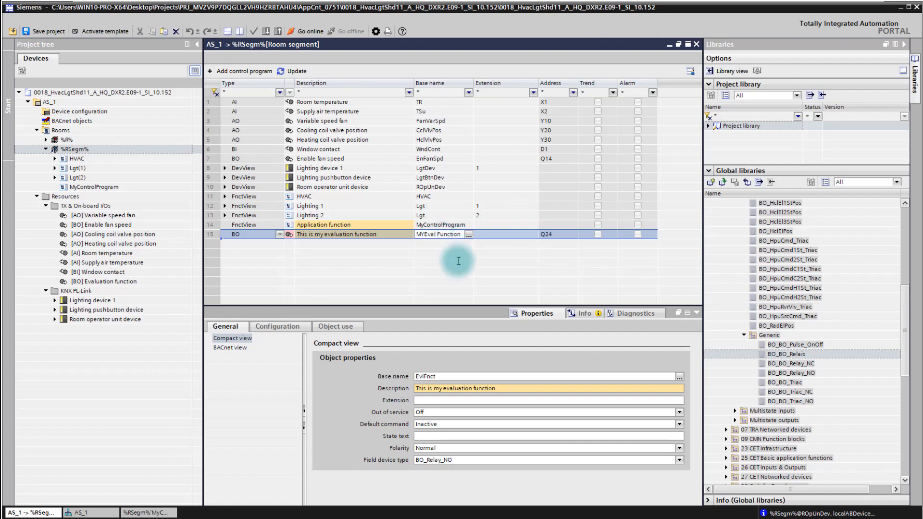
key("Return")
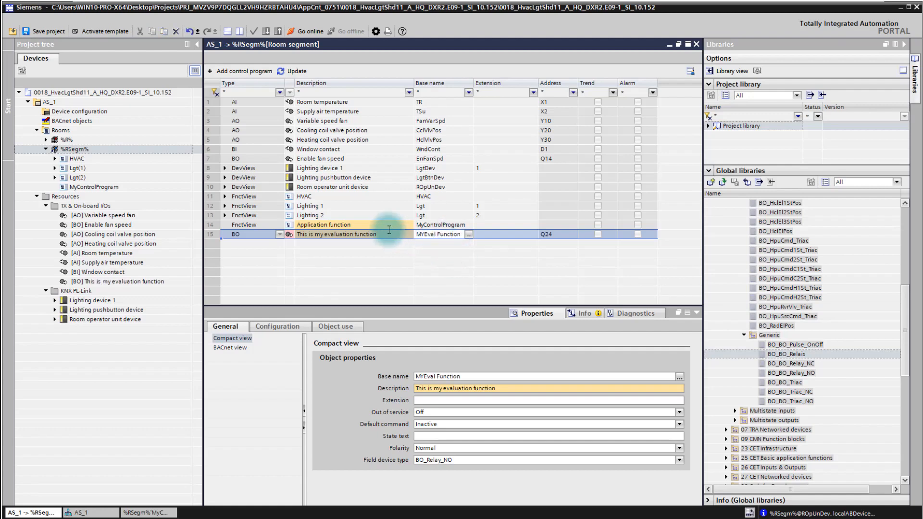
left_click(386, 226)
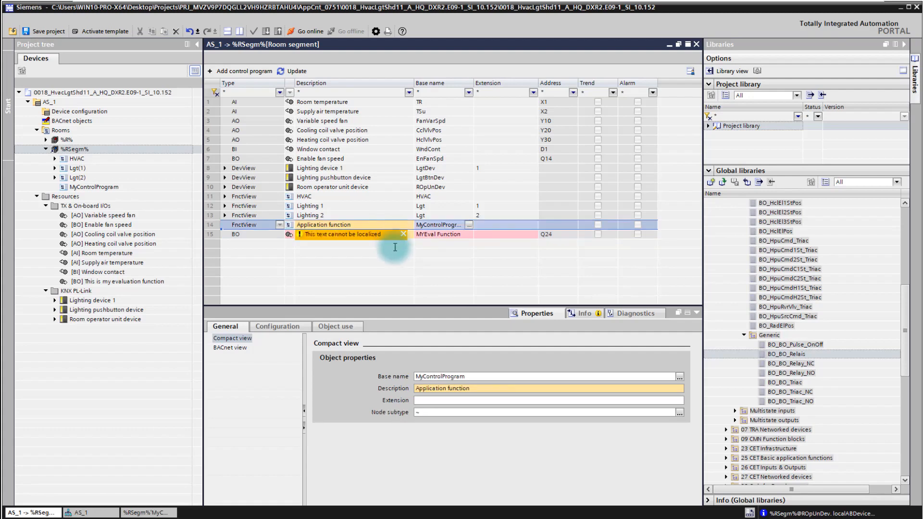
left_click(411, 234)
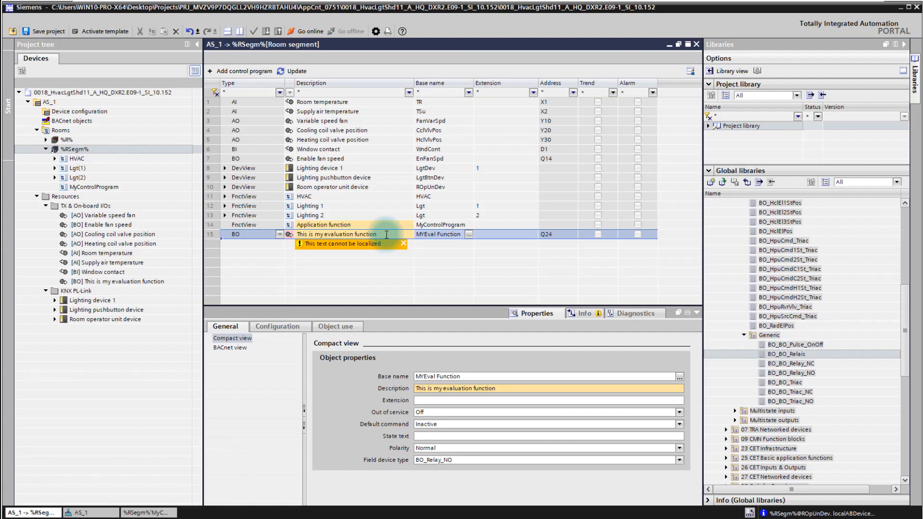
Check the new binary output's terminal assignment in AS_1's device configuration and return to the %RSegm% room segment.
left_click(557, 235)
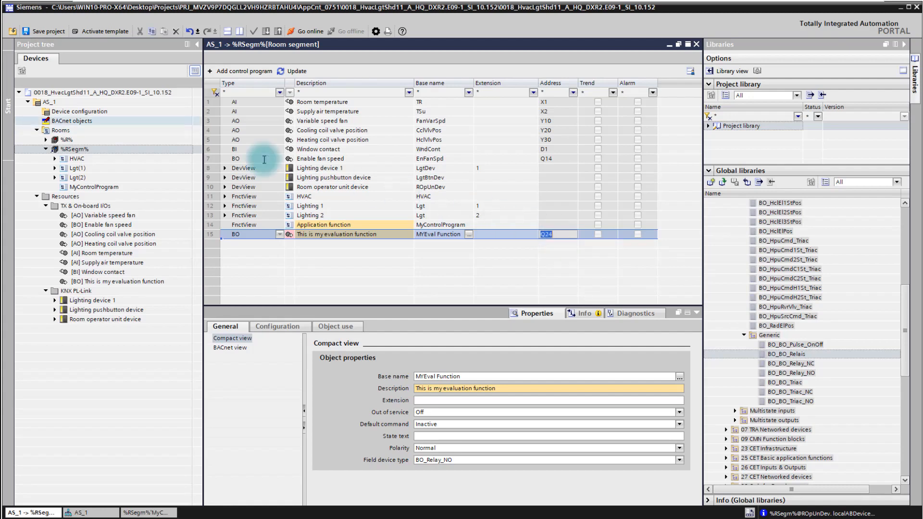
left_click(80, 112)
double_click(79, 111)
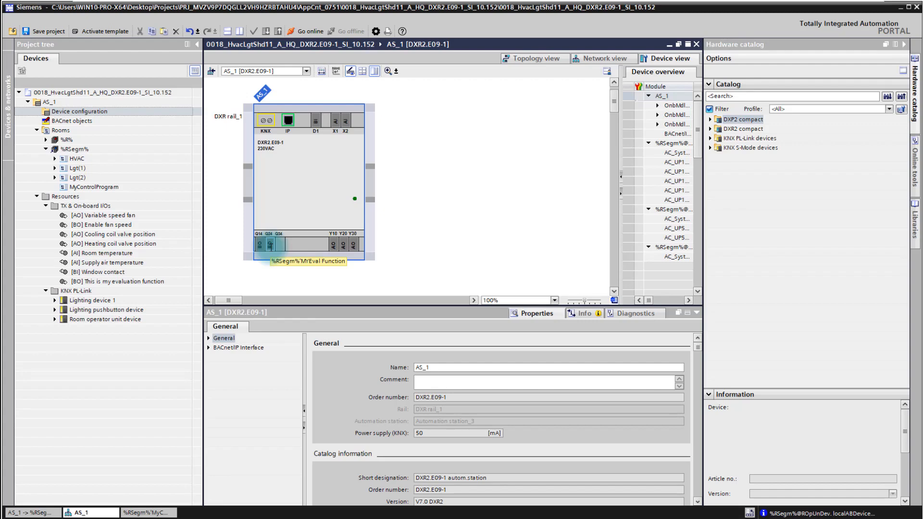
double_click(75, 149)
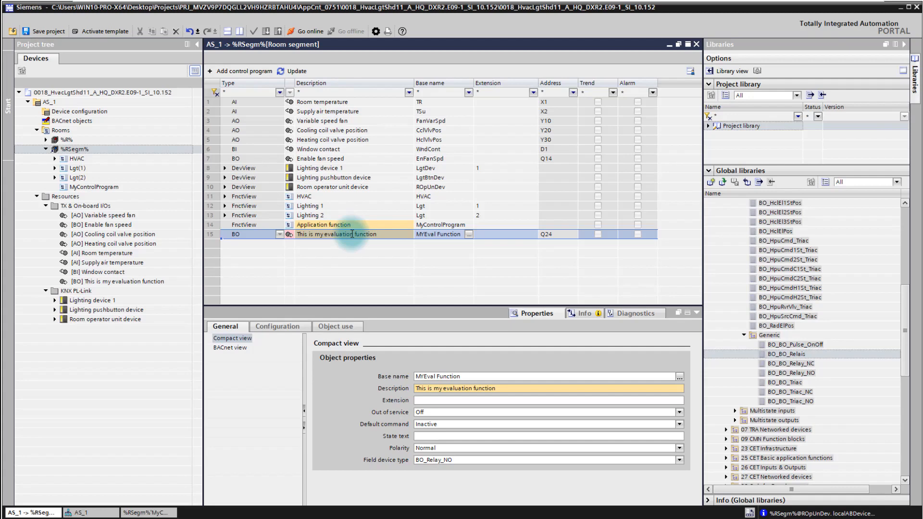
Open the MyControlProgram chart and enlarge its editing area.
left_click(106, 187)
double_click(107, 187)
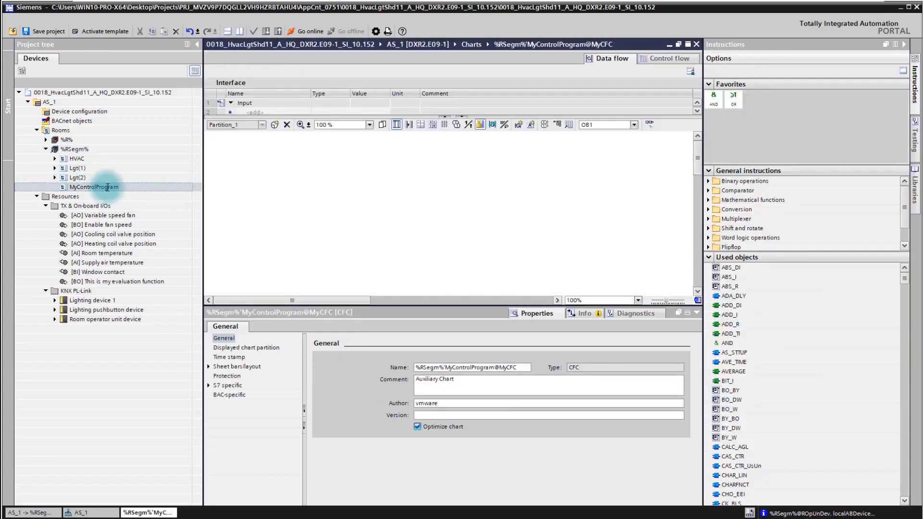
left_click_drag(414, 306, 422, 422)
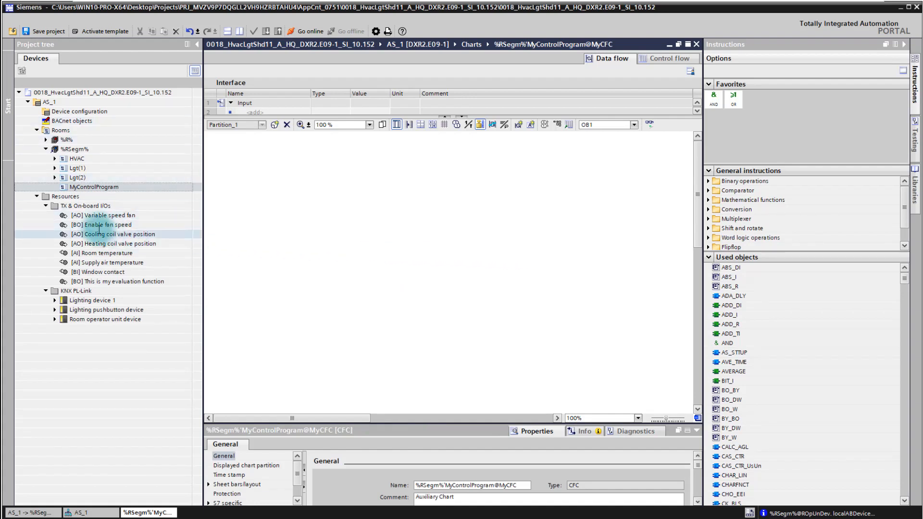
Place the Room temperature input and the "This is my evaluation function" output as blocks in the chart, moving the TR block farther left.
left_click(118, 253)
left_click_drag(118, 253, 291, 199)
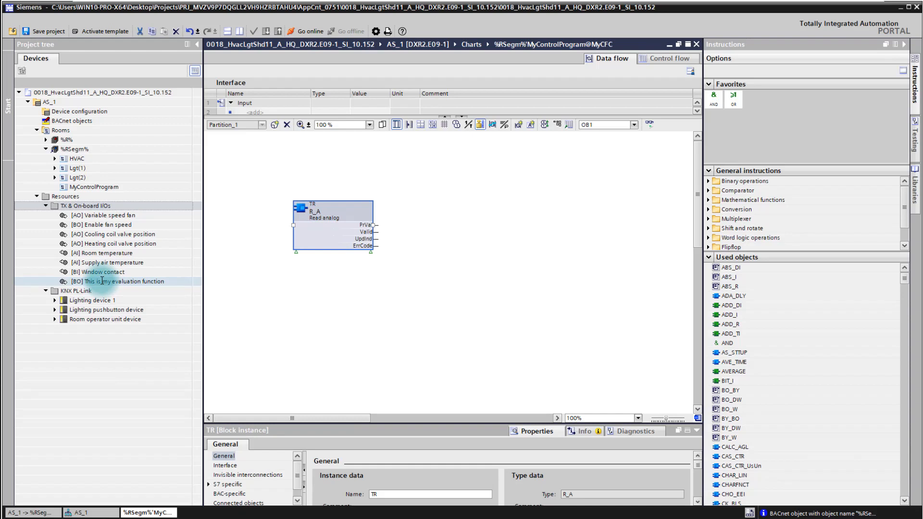
left_click_drag(92, 281, 578, 268)
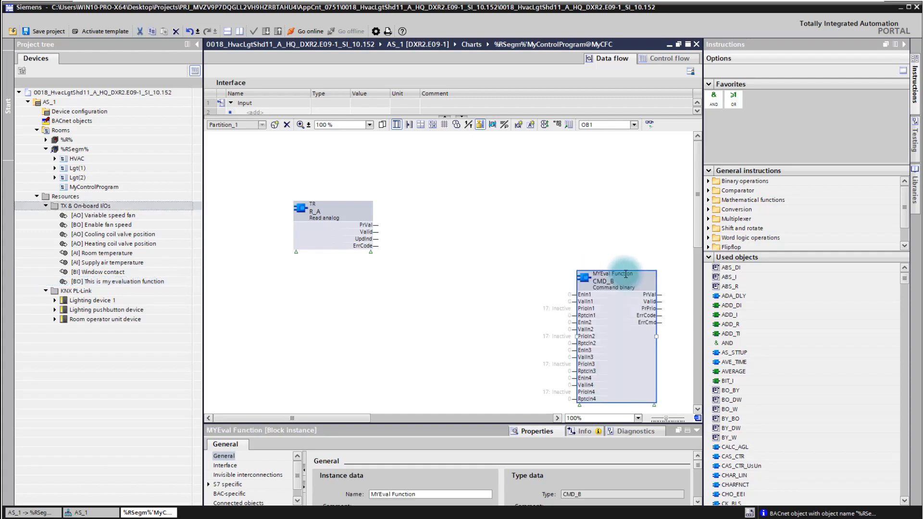
mouse_move(343, 212)
left_mouse_down()
mouse_move(303, 217)
mouse_move(343, 211)
left_mouse_up()
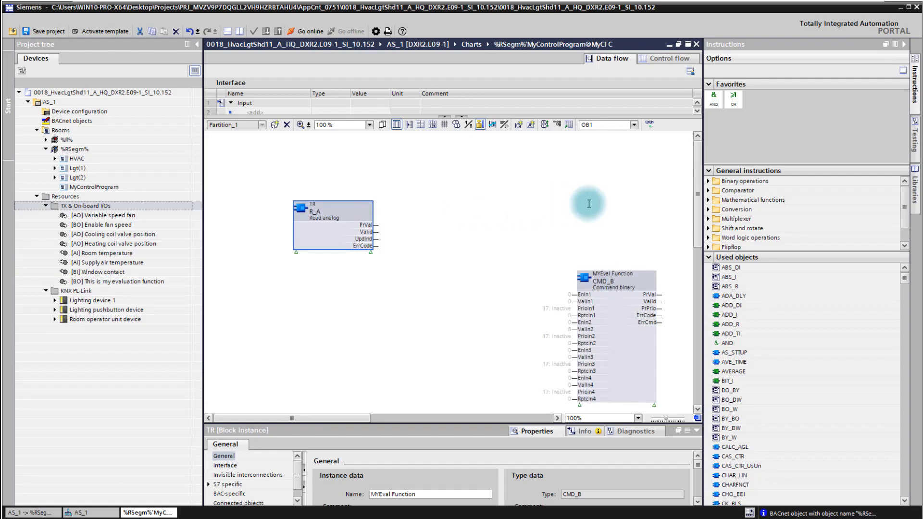
Place a SWI_2P block from the 09 CMN Function blocks Control library between the existing blocks and connect TR's PrVal to its In input.
left_click(915, 187)
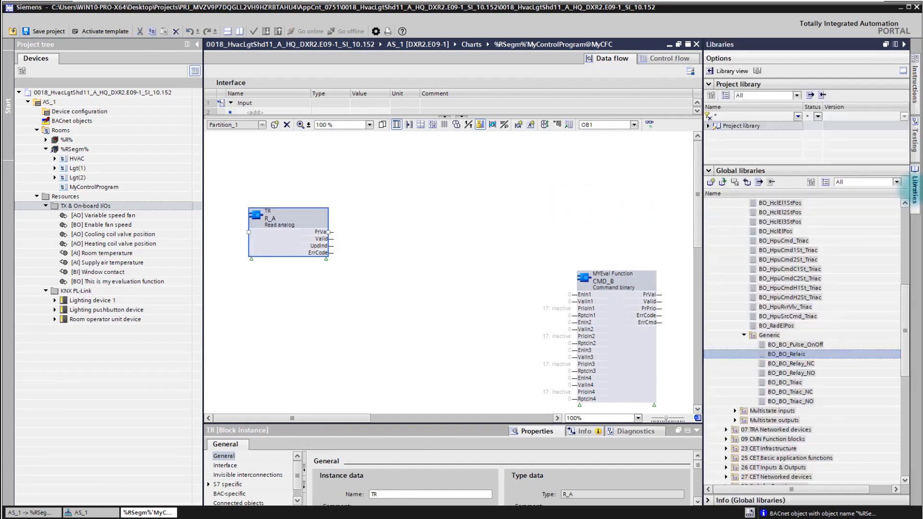
left_click_drag(905, 306, 911, 350)
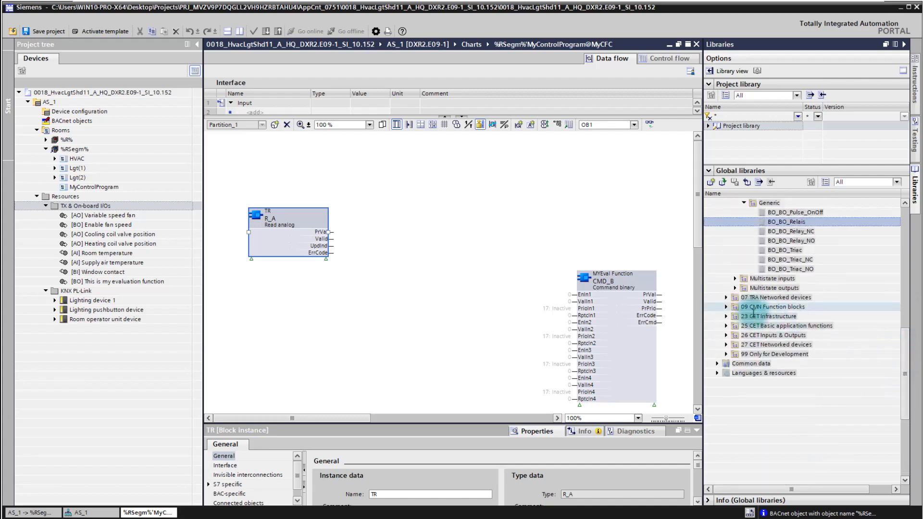
left_click(726, 306)
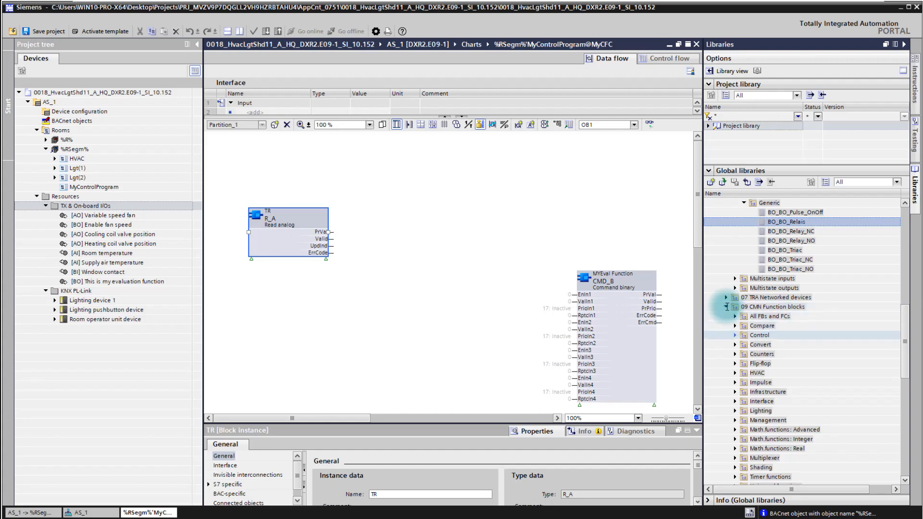
left_click(735, 335)
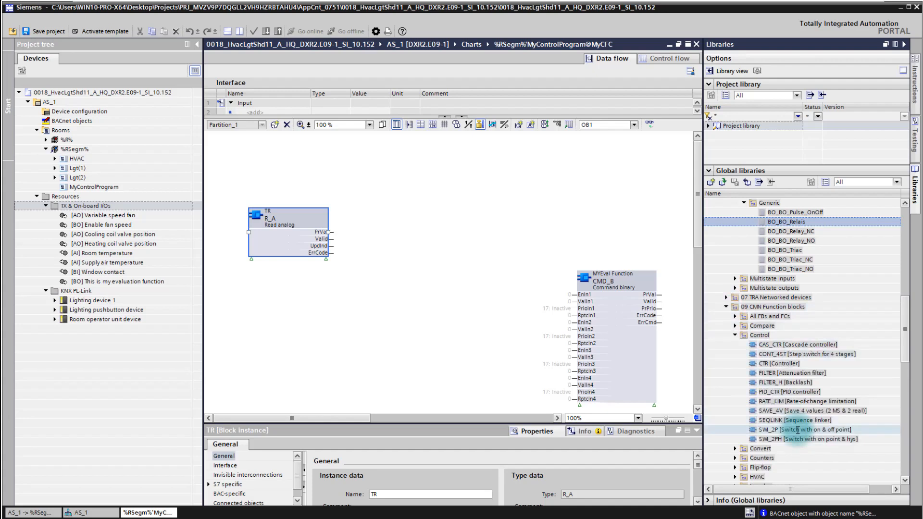
left_click_drag(798, 430, 438, 288)
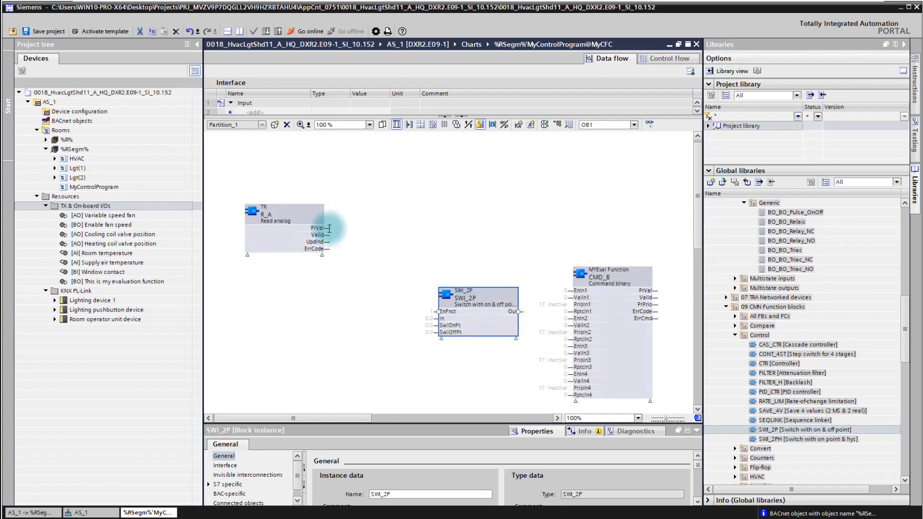
left_click_drag(328, 229, 405, 298)
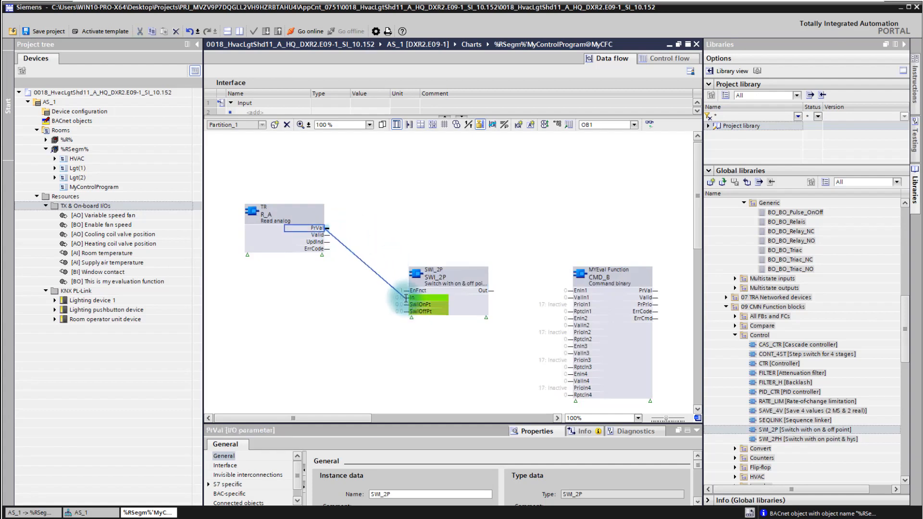
Set the SWI_2P block's switch-on point SwiOnPt to 30.0 and its switch-off point SwiOffPt to 25.0.
left_click(402, 303)
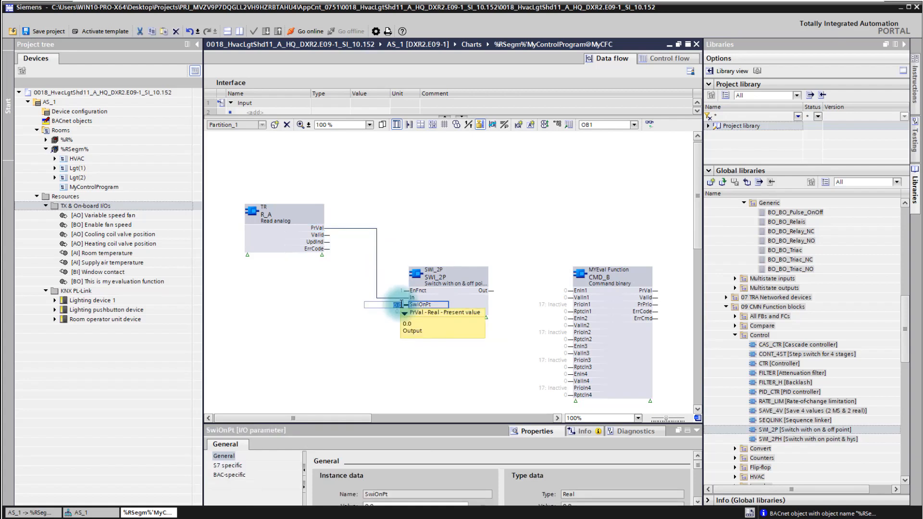
key("BackSpace")
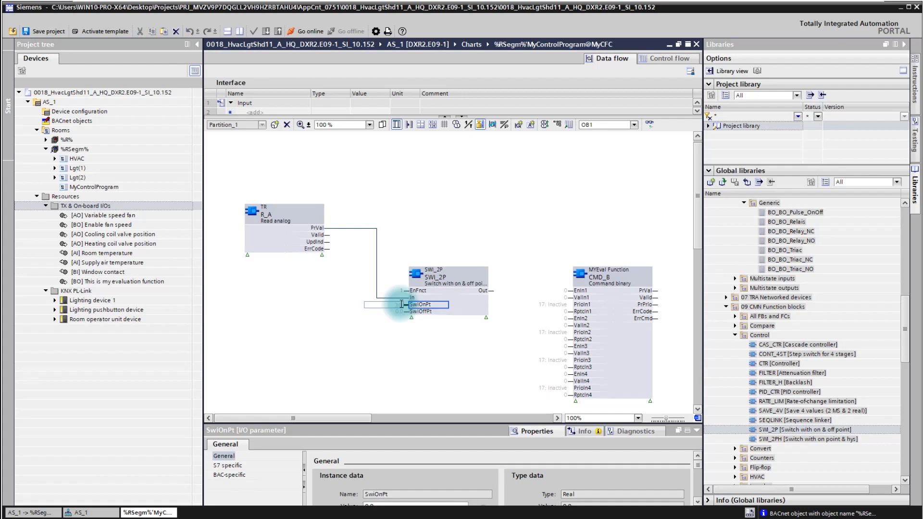
left_click(439, 346)
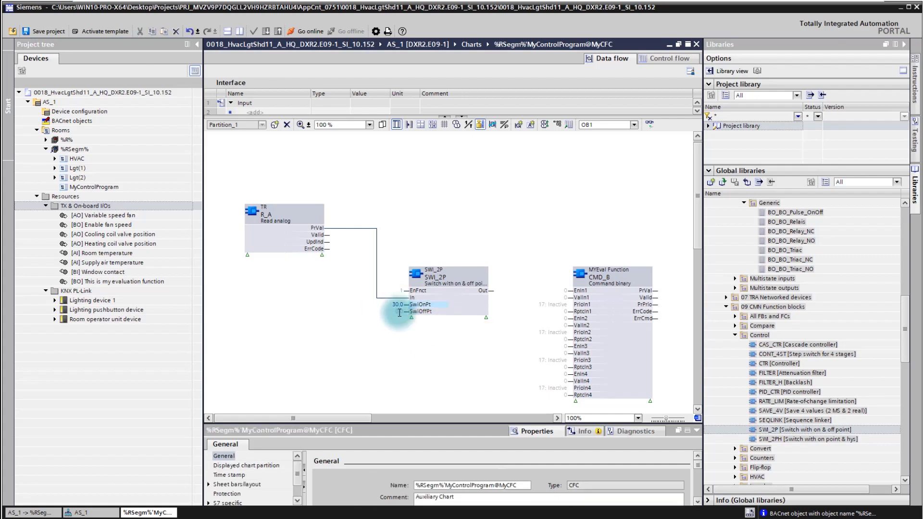
left_click(400, 312)
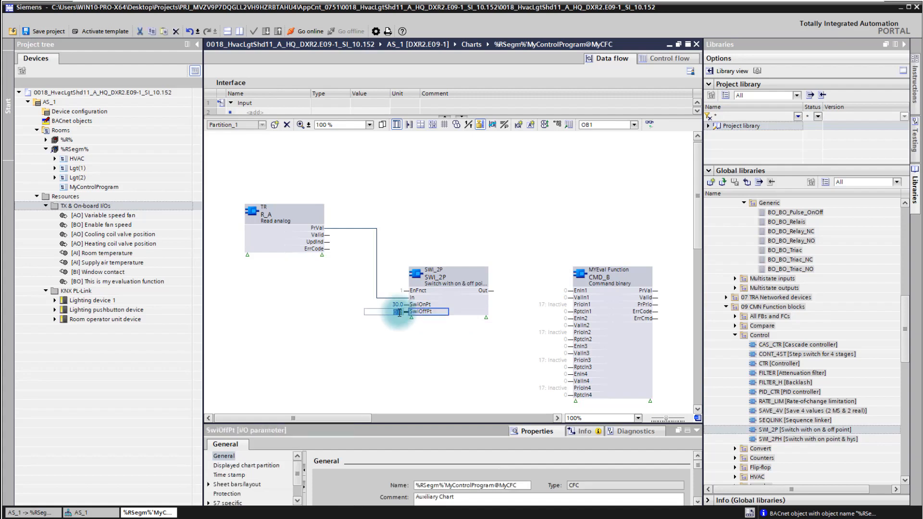
key("BackSpace")
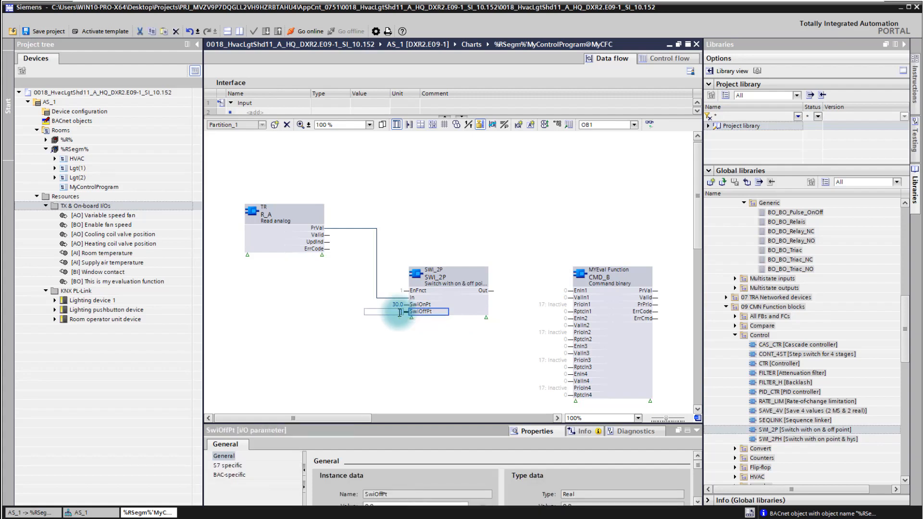
type("25")
key("Return")
left_click(417, 358)
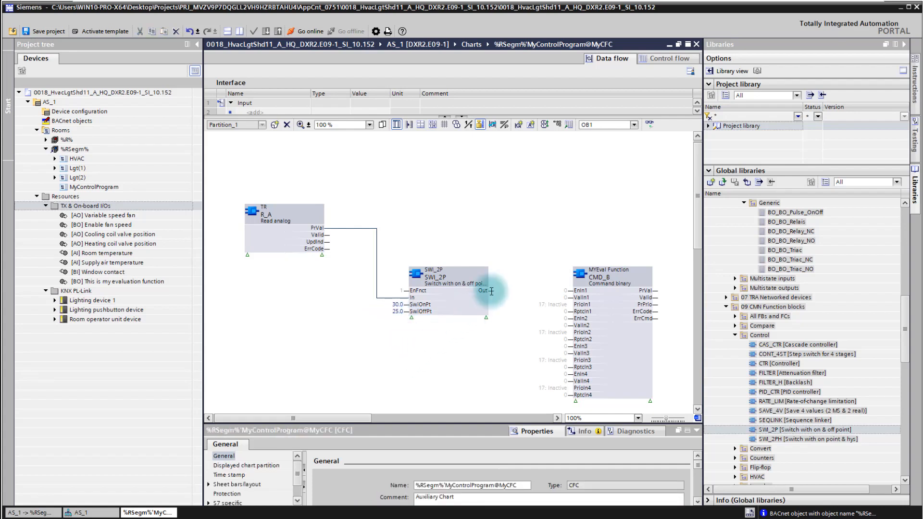
Connect the SWI_2P block's Out to ValIn1 of the MYEval Function block and set that block's EnIn1 to 1.
left_click_drag(494, 291, 572, 298)
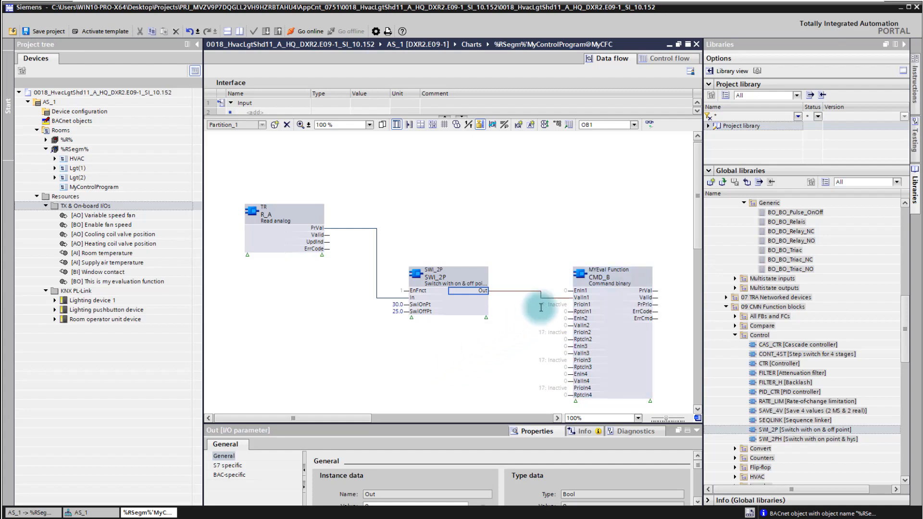
left_click(565, 290)
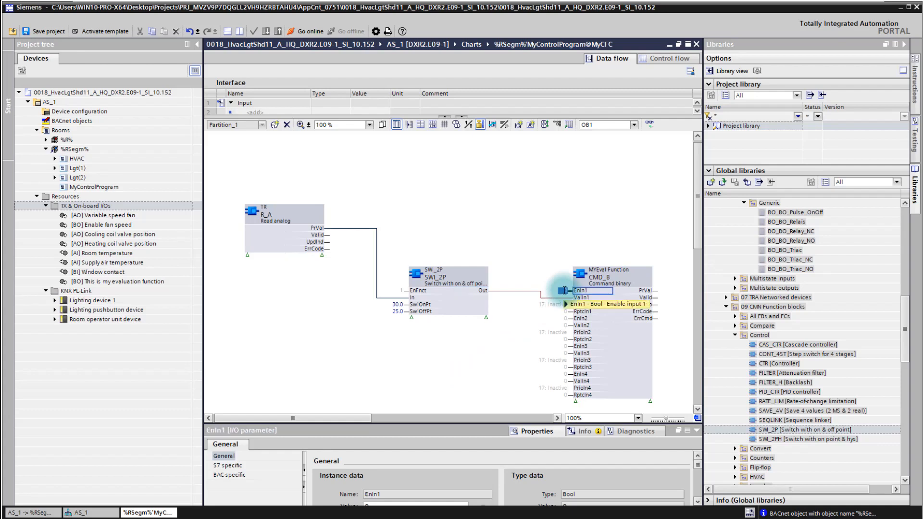
left_click(564, 290)
type("1")
left_click(524, 326)
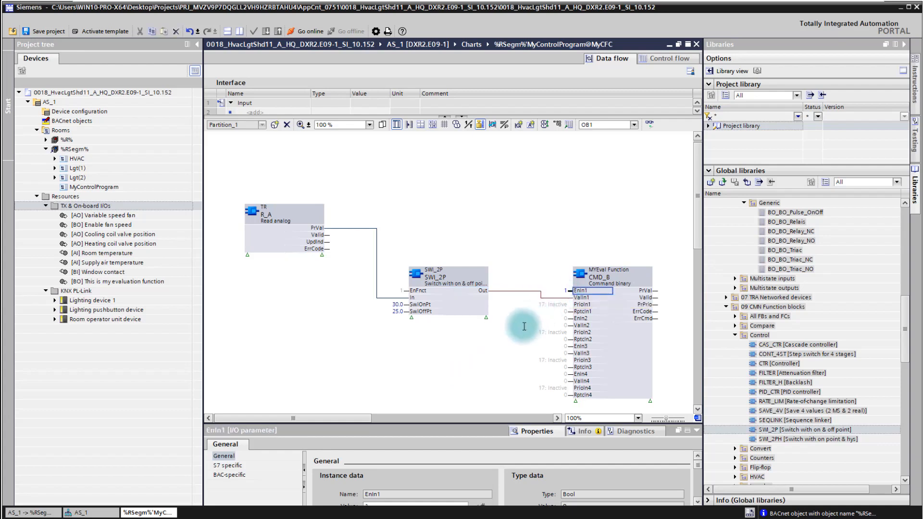
Set PrioIn1 of the MYEval Function block to "13: Prio 13 Manual, building user".
left_click(557, 305)
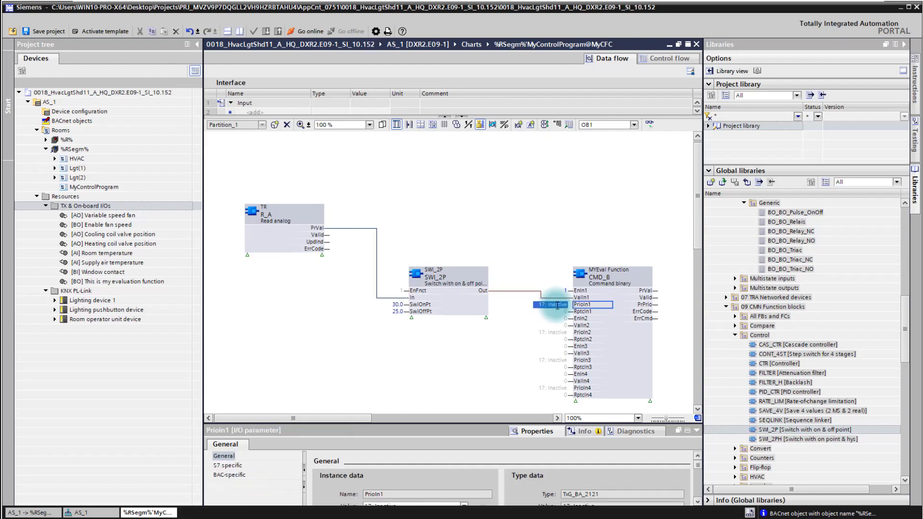
left_click(558, 305)
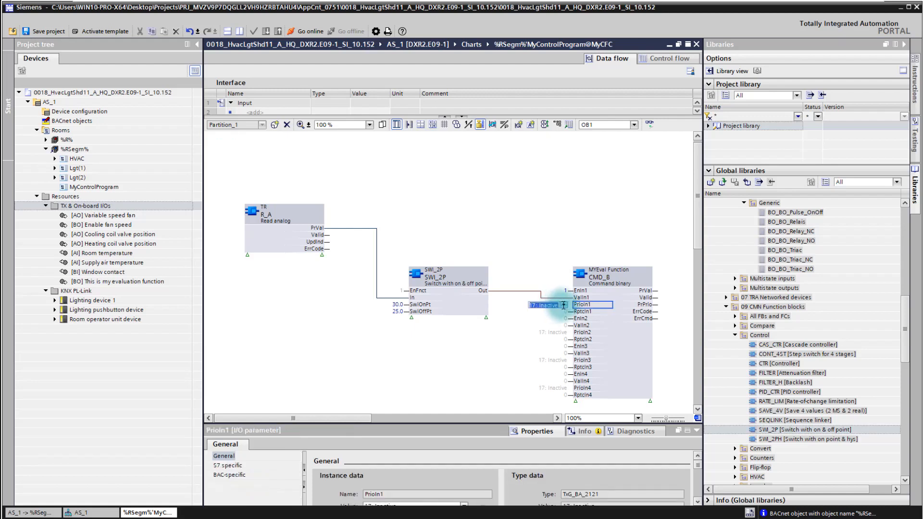
left_click(563, 306)
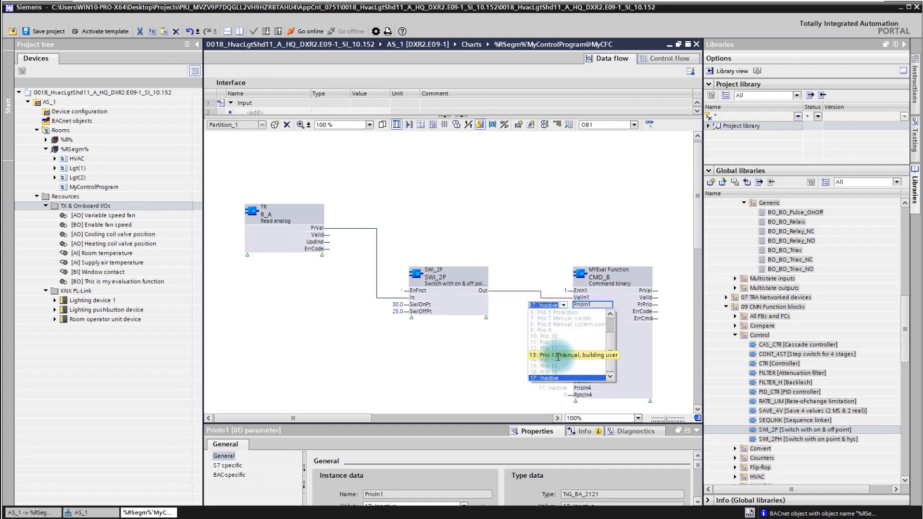
key("Return")
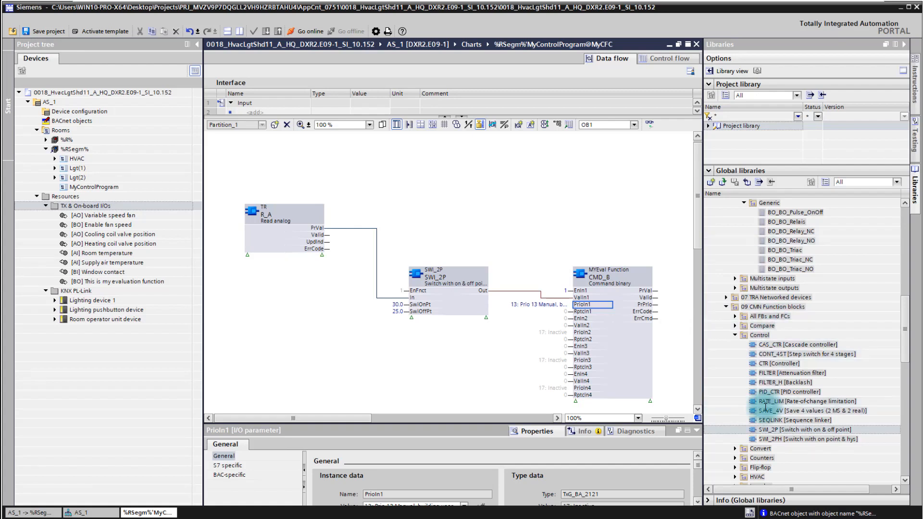
Review the %RSegm% room segment's object list and return to the MyControlProgram chart.
left_click(81, 149)
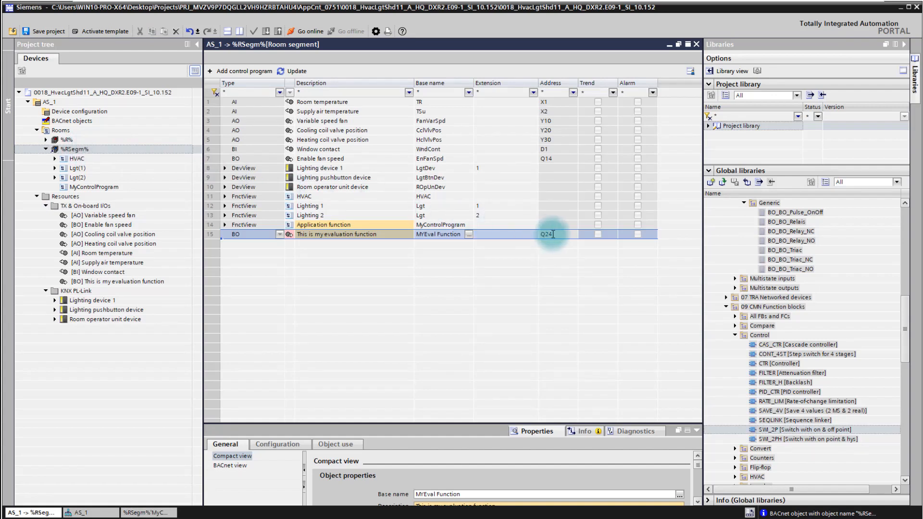
left_click(108, 187)
double_click(108, 187)
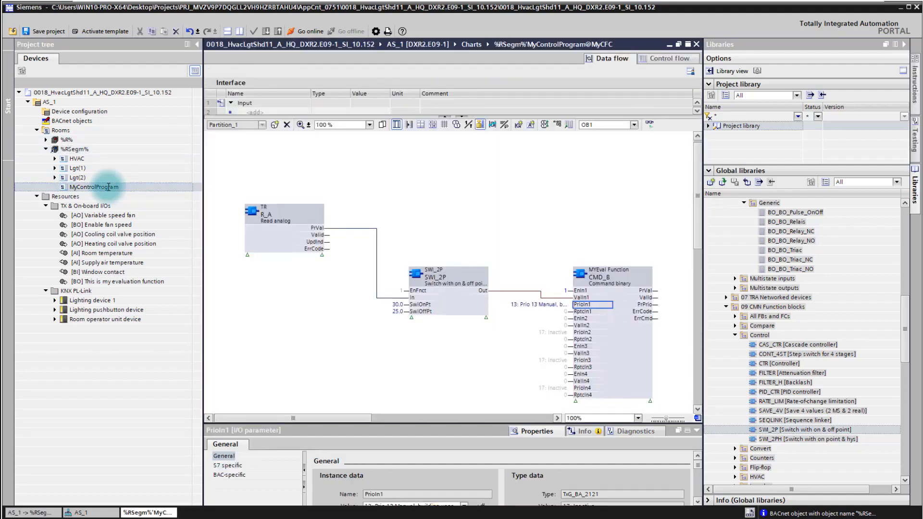